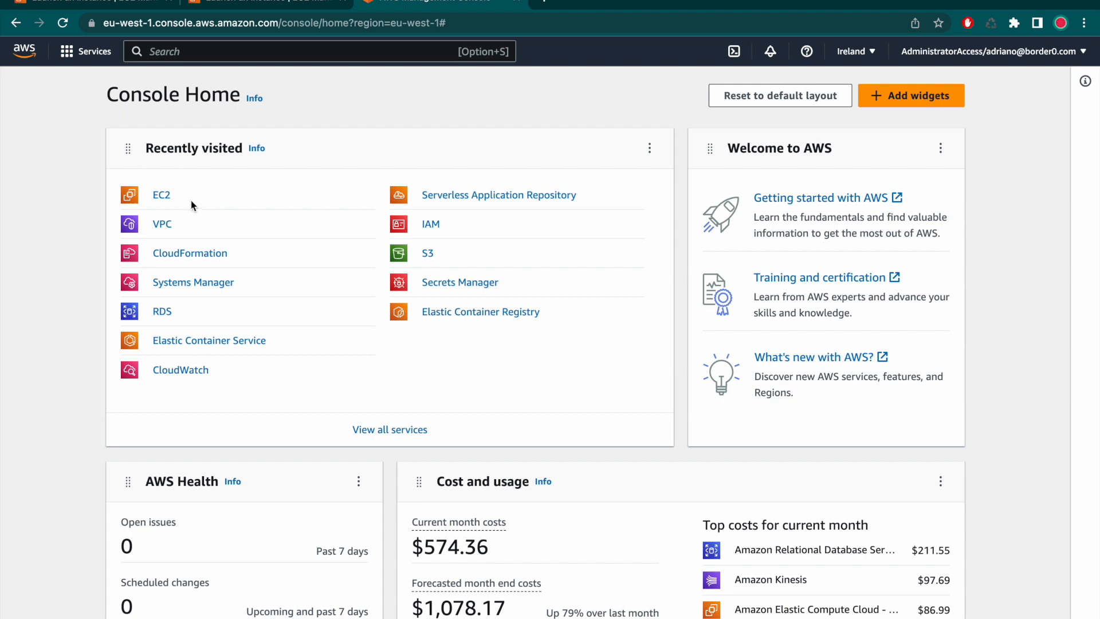
# - Start launching a new EC2 instance in the Ireland region and name it my-demo-instance
pyautogui.click(166, 197)
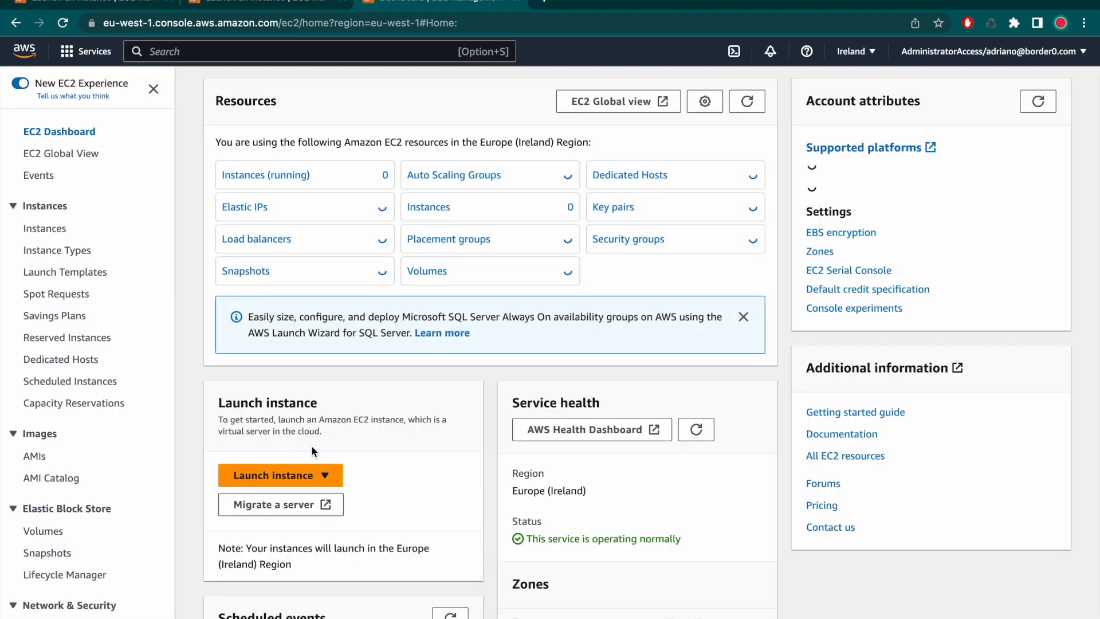
pyautogui.click(278, 181)
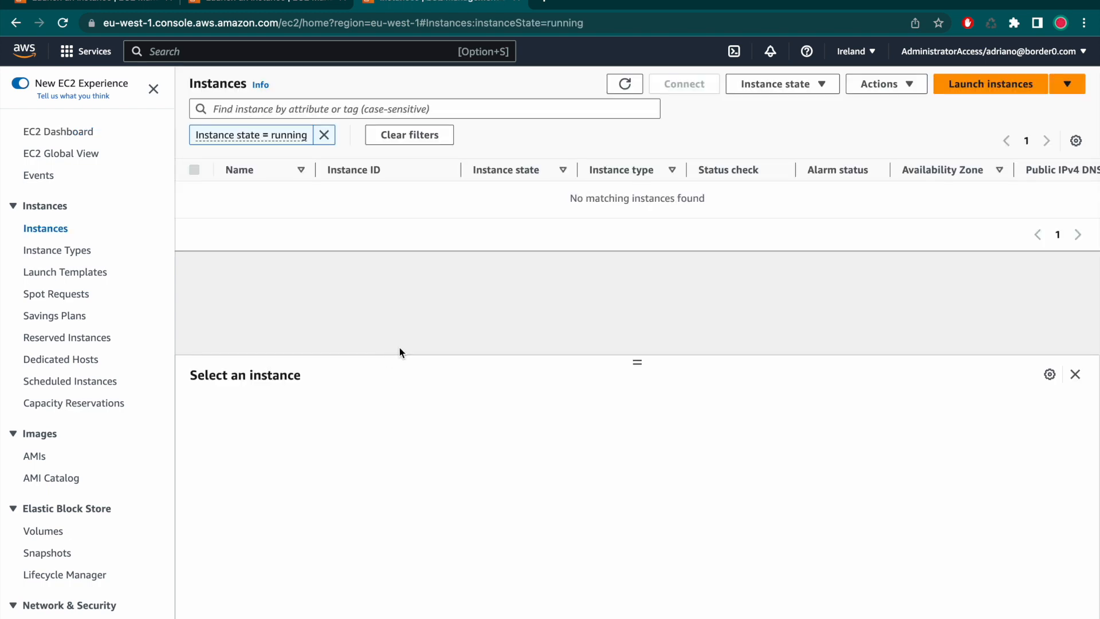
pyautogui.click(993, 86)
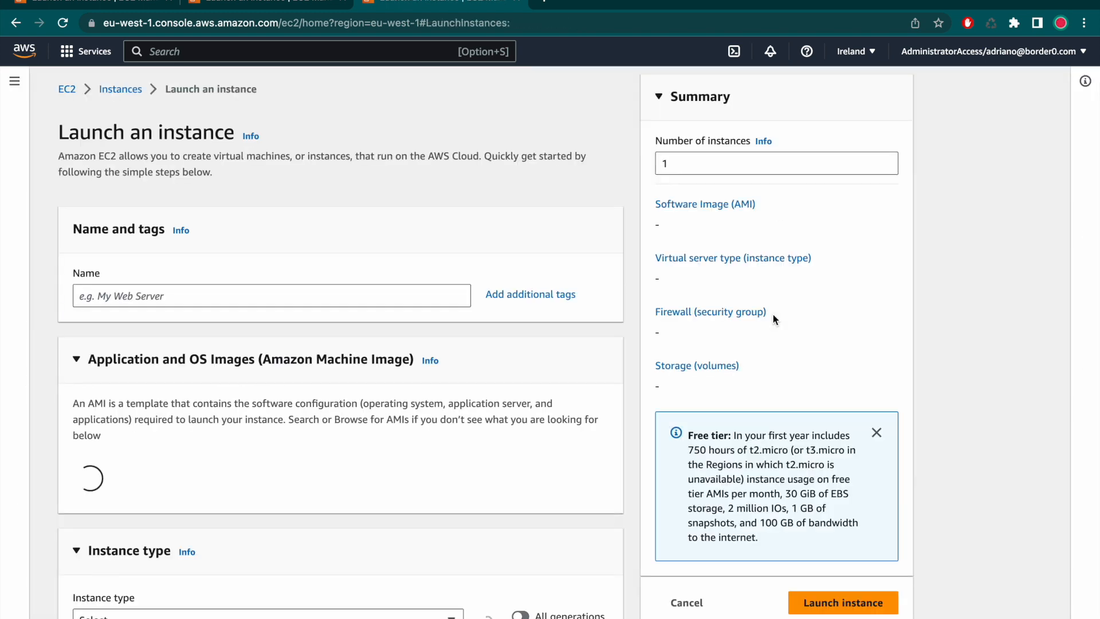
pyautogui.click(263, 297)
pyautogui.write('my-demo-instance')
# - Choose the Ubuntu machine image and set the key pair option to proceed without a key pair
pyautogui.scroll(-5, 378, 384)
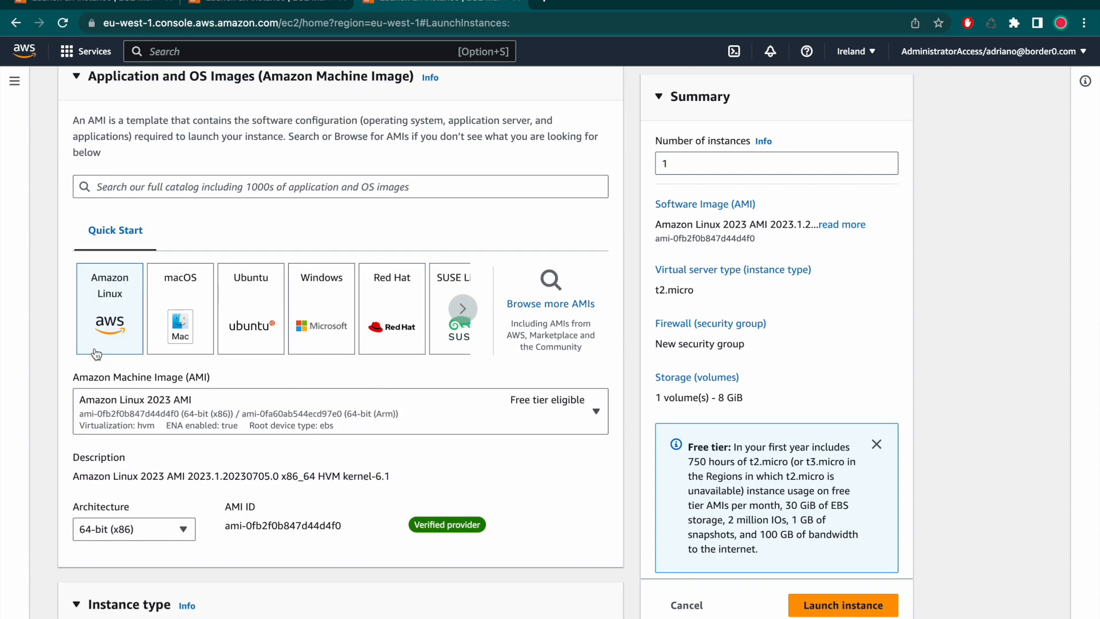
pyautogui.click(245, 320)
pyautogui.scroll(-6, 341, 507)
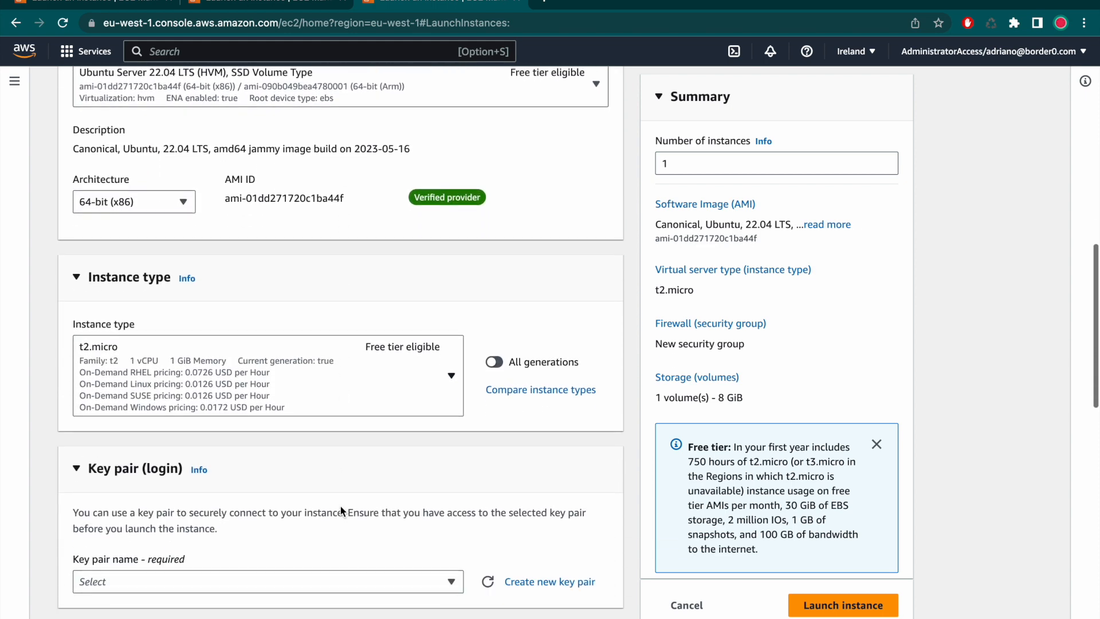
pyautogui.scroll(-3, 340, 507)
pyautogui.click(192, 401)
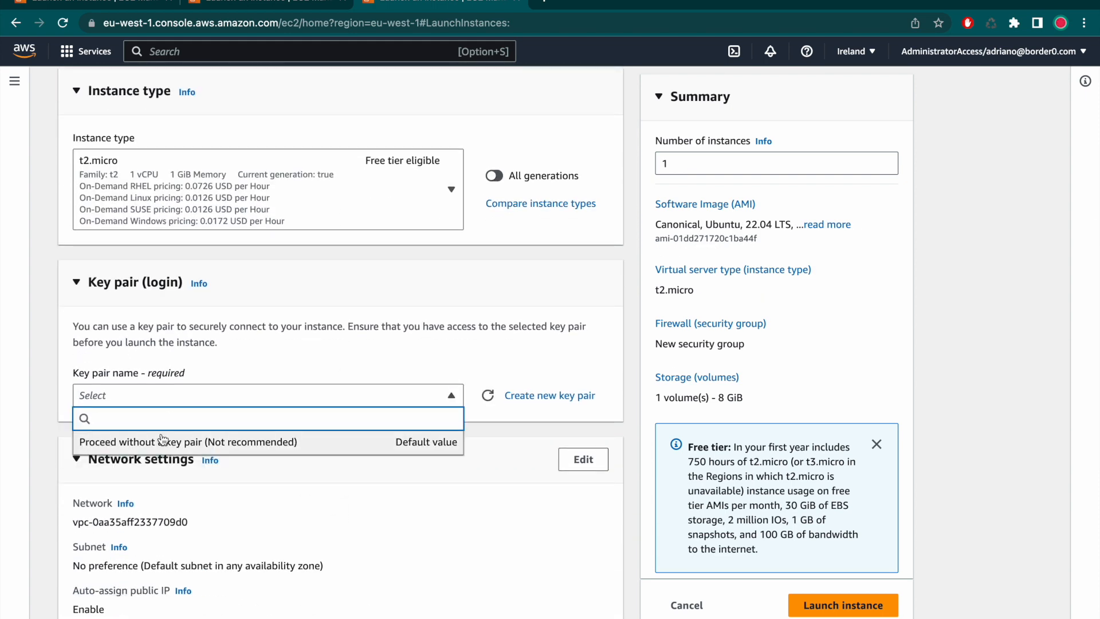
pyautogui.click(162, 441)
# - Disallow SSH traffic in the new security group's rules and launch the instance
pyautogui.scroll(-5, 387, 448)
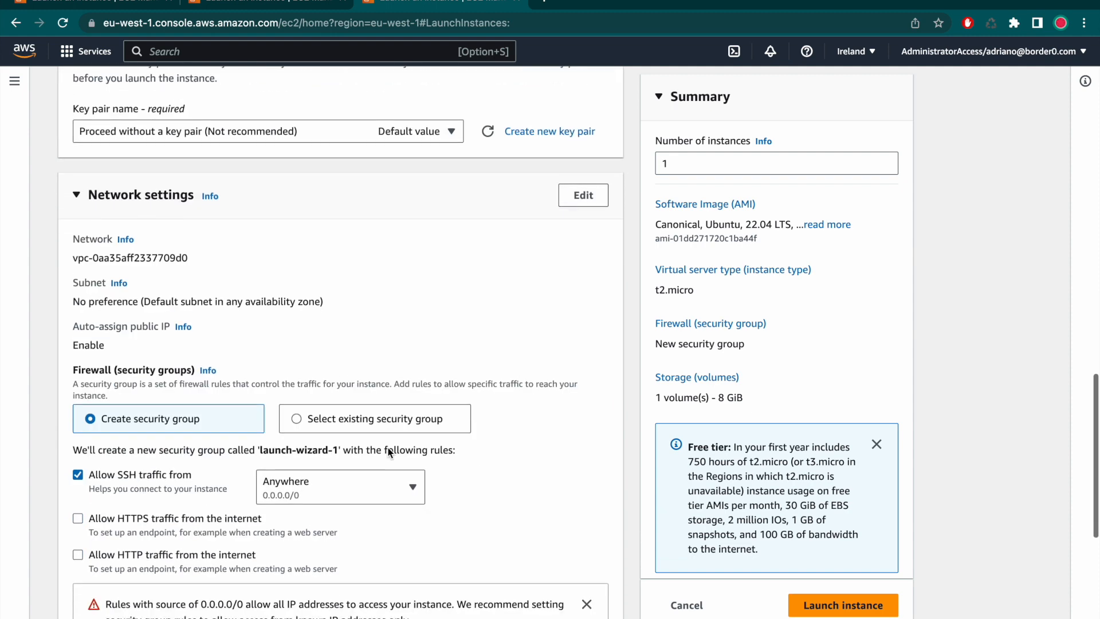
pyautogui.scroll(-3, 387, 448)
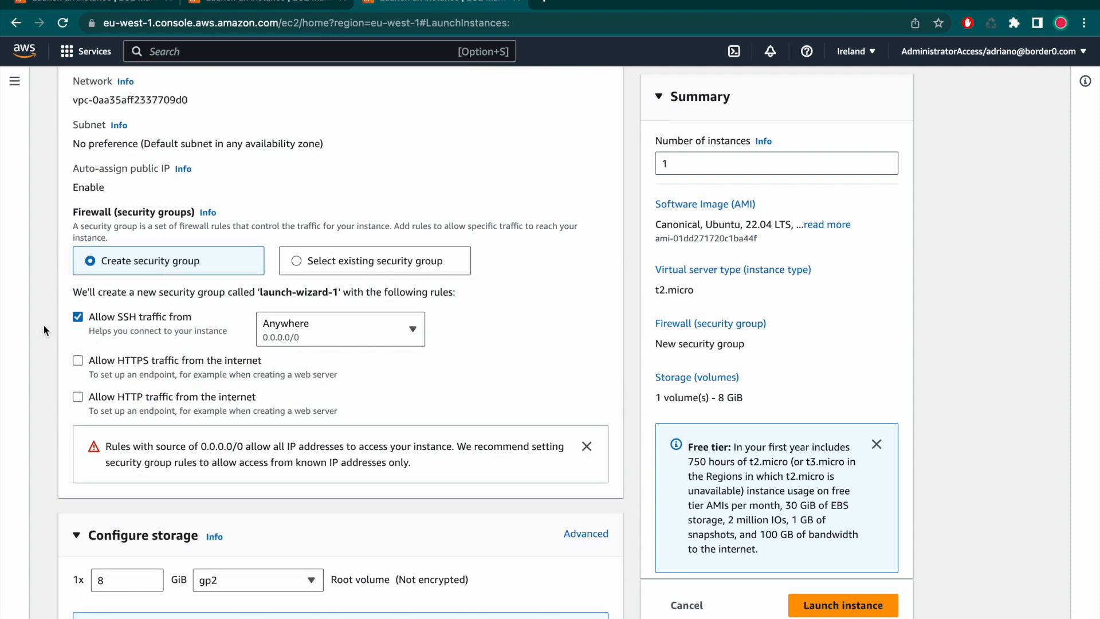
pyautogui.click(79, 318)
pyautogui.scroll(-2, 367, 469)
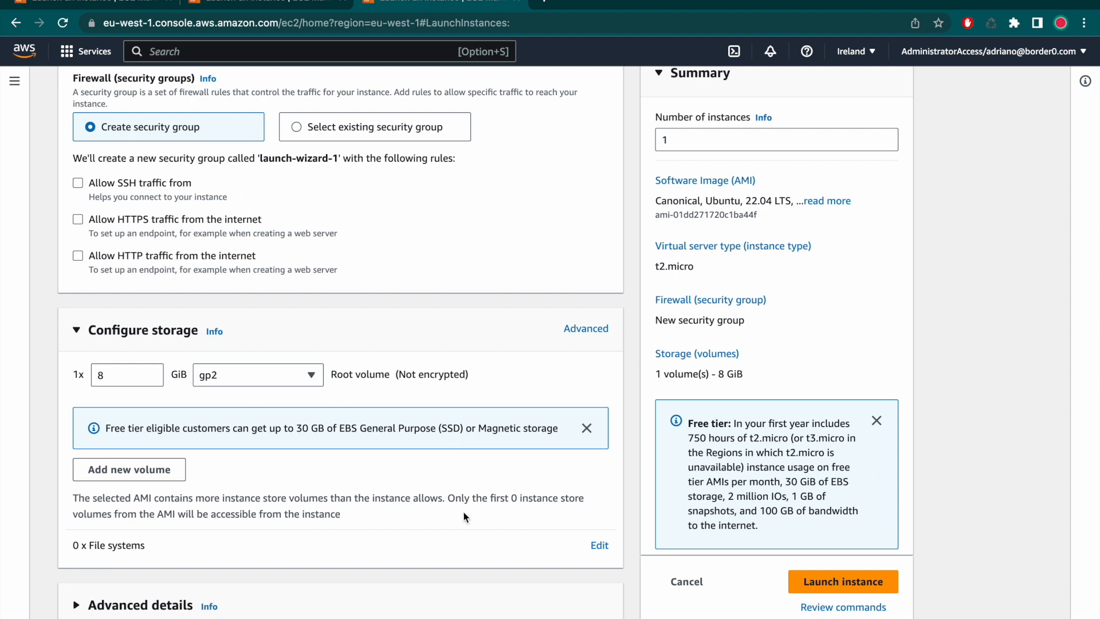
pyautogui.click(837, 579)
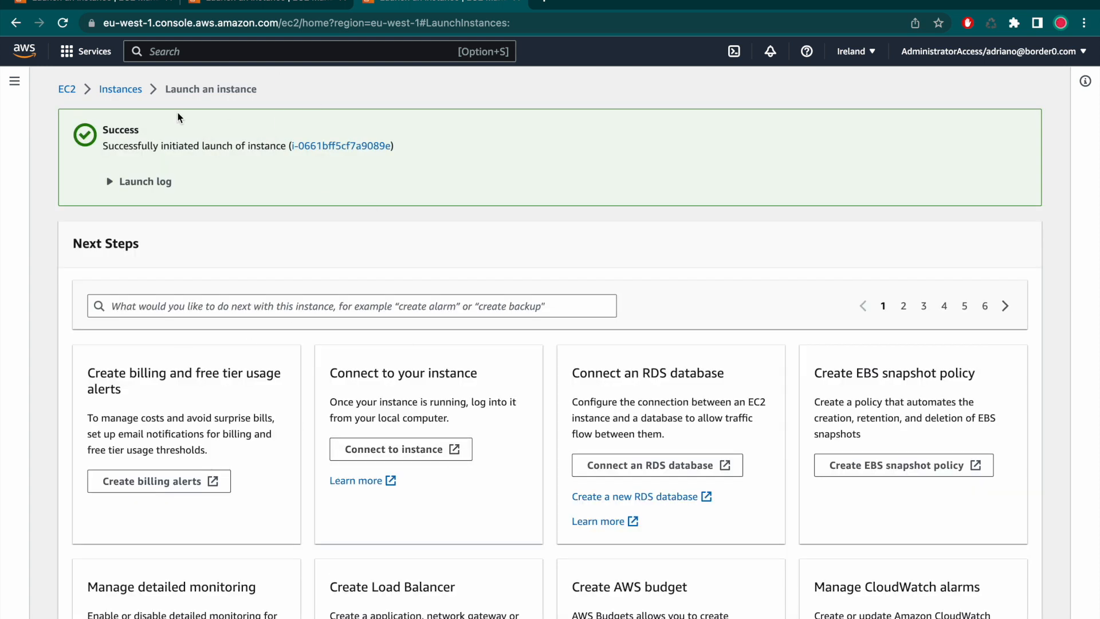
# - Open the details of the launched my-demo-instance and go to the modification of its IAM role
pyautogui.click(347, 148)
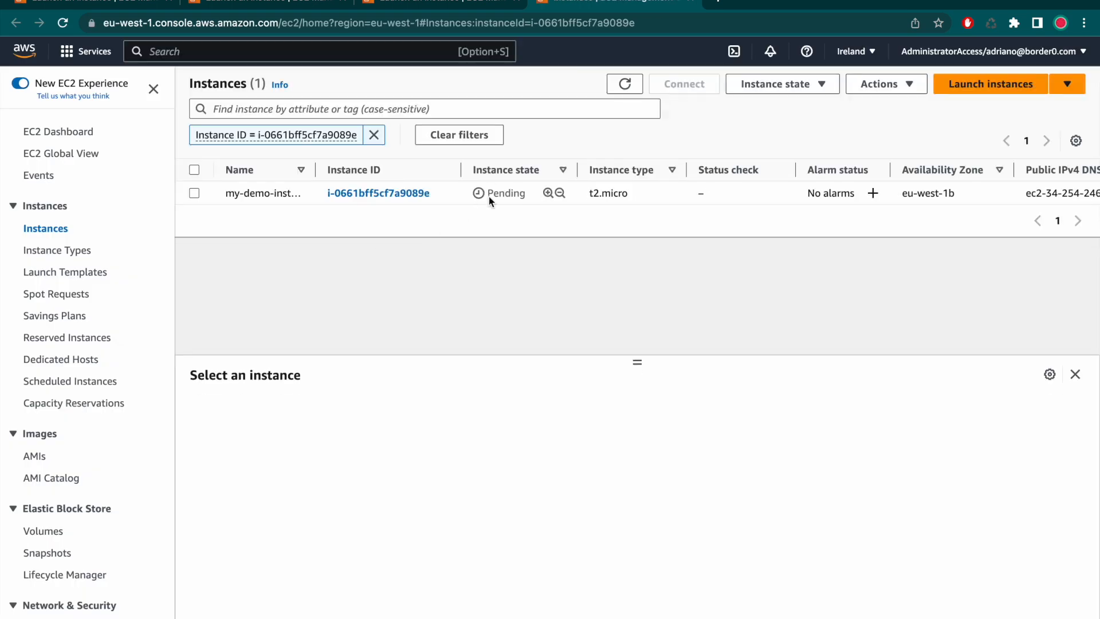
pyautogui.click(364, 193)
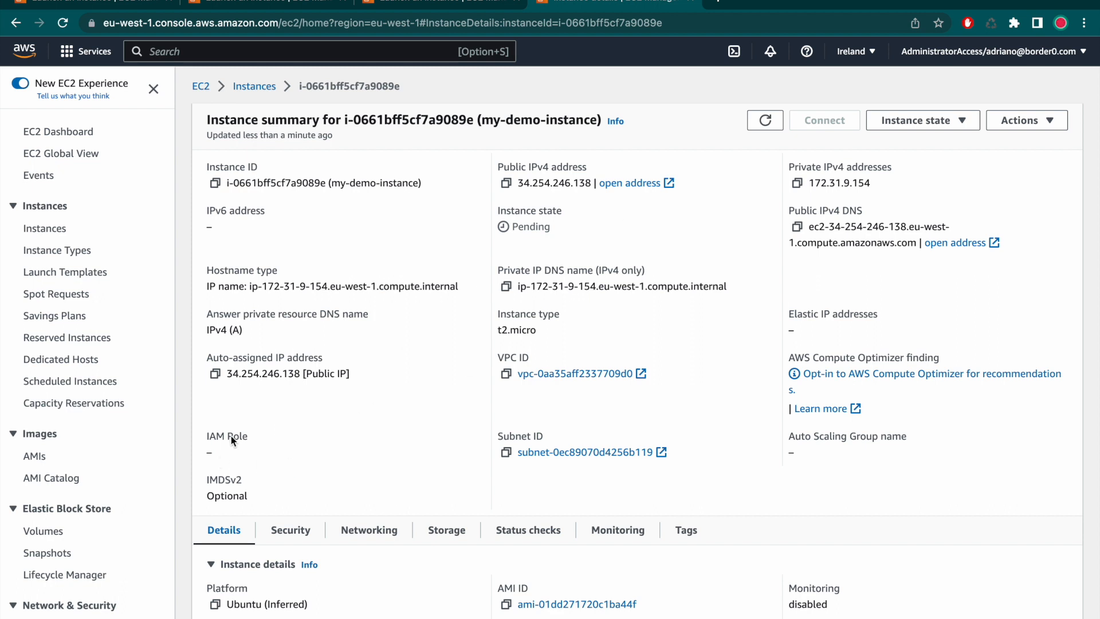
pyautogui.click(1025, 121)
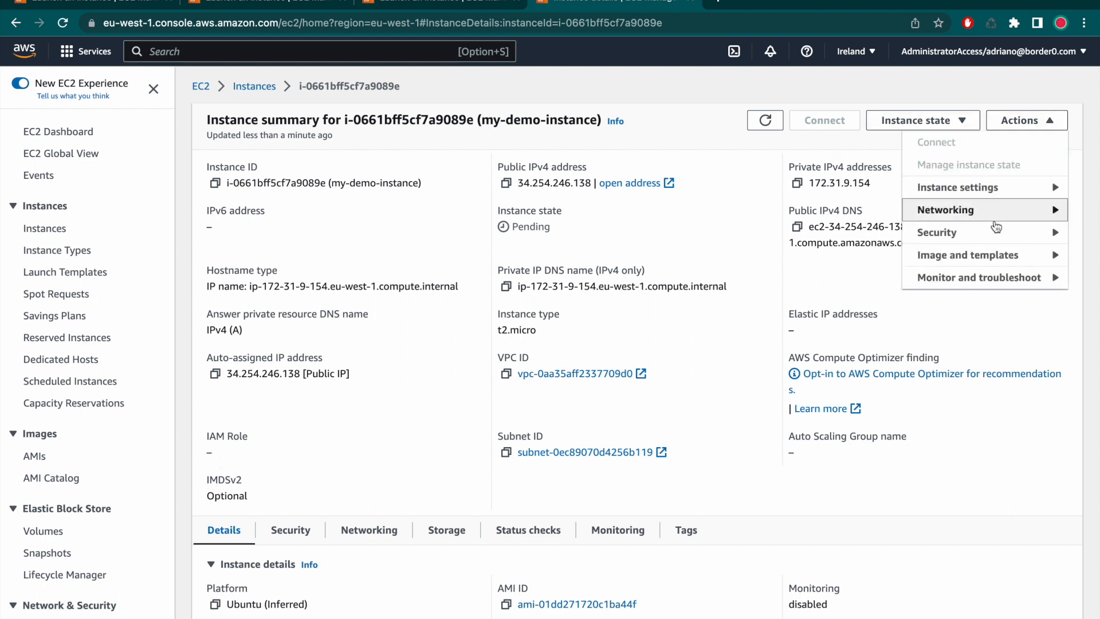
pyautogui.moveTo(969, 236)
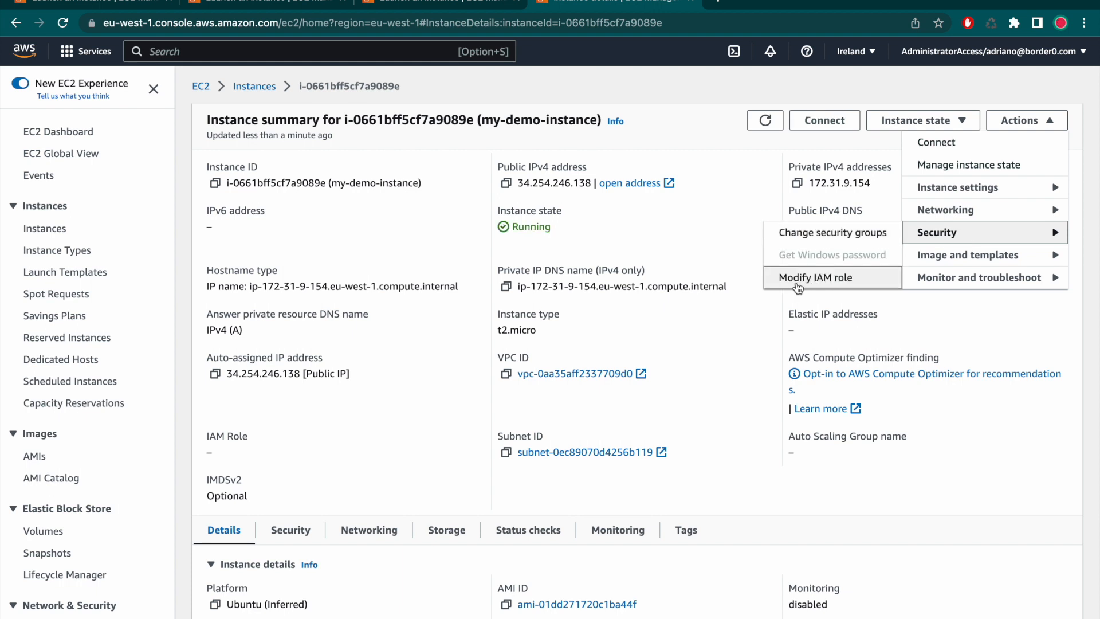
pyautogui.click(817, 278)
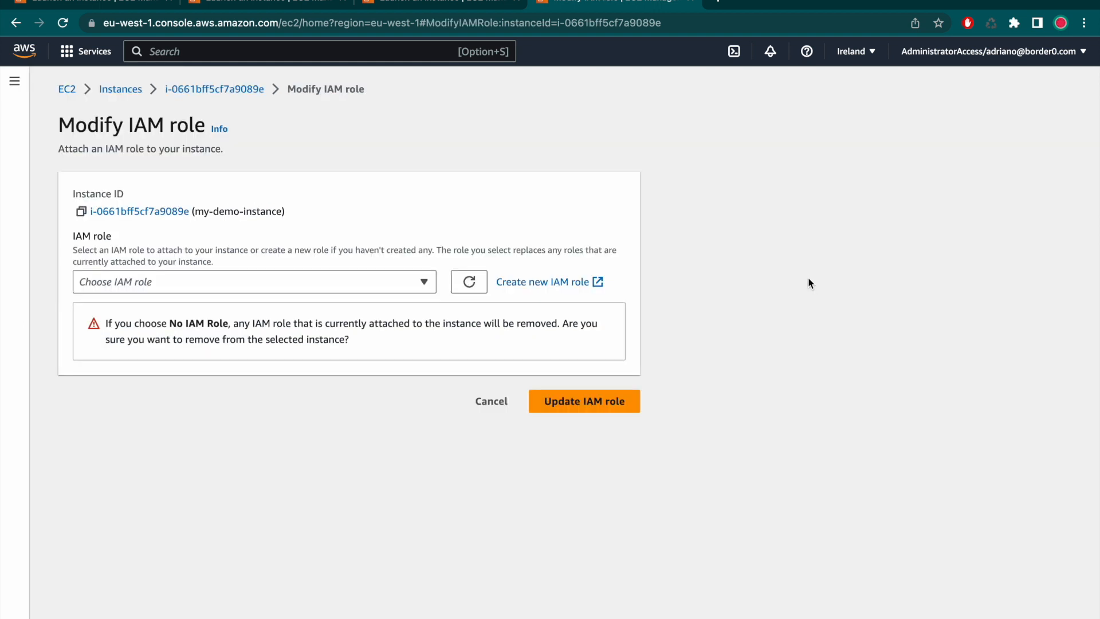
# - Start creating a new IAM role with AWS service as the trusted entity and EC2 as the use case
pyautogui.click(202, 282)
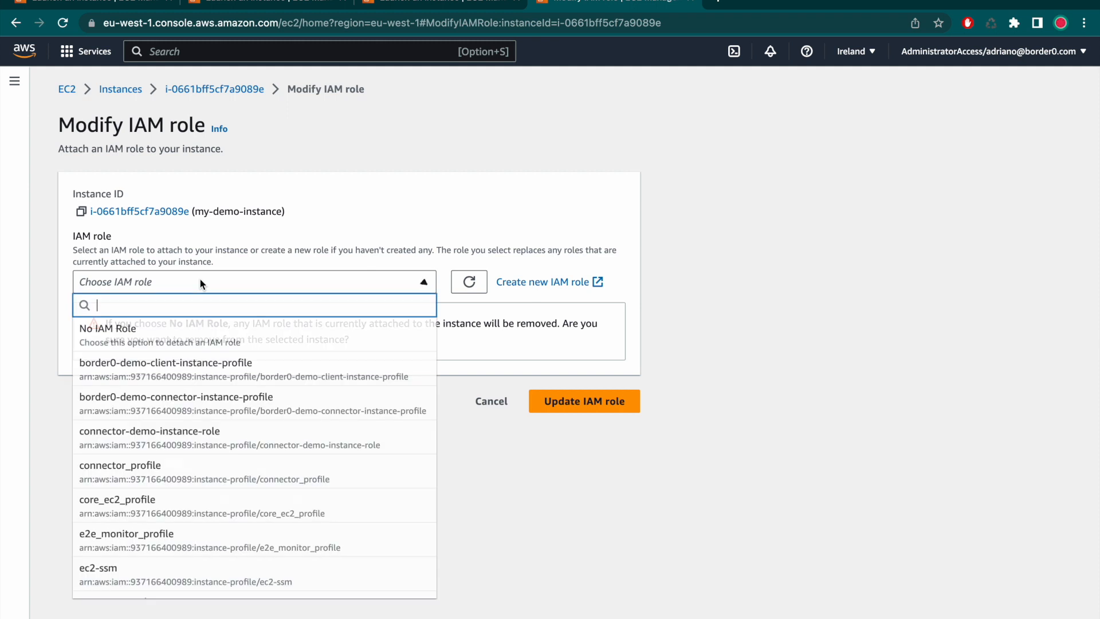
pyautogui.click(371, 283)
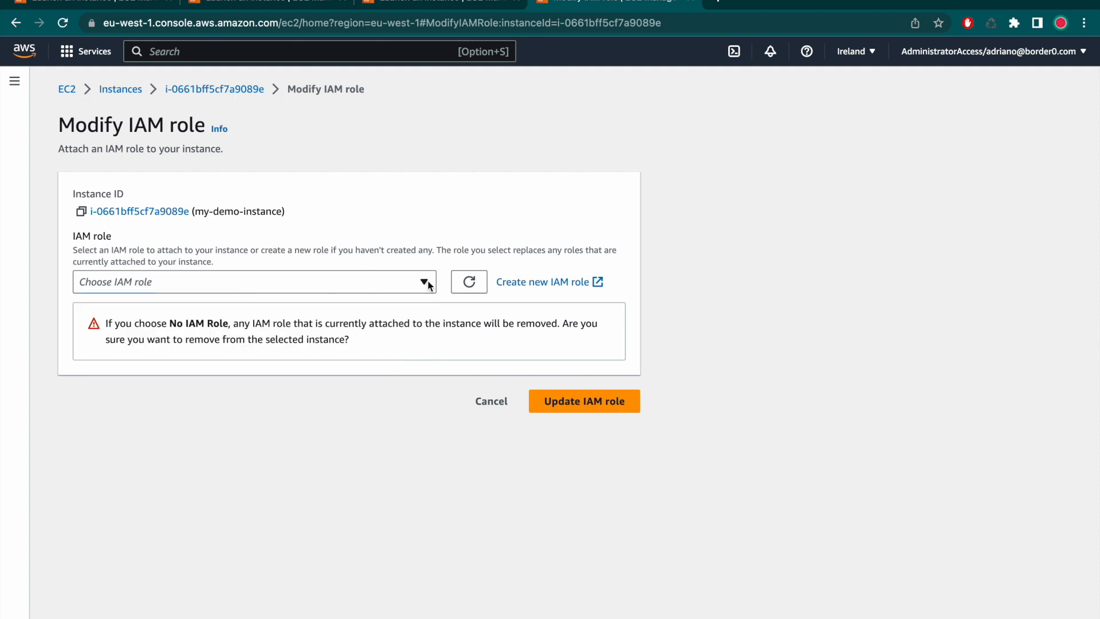
pyautogui.click(550, 283)
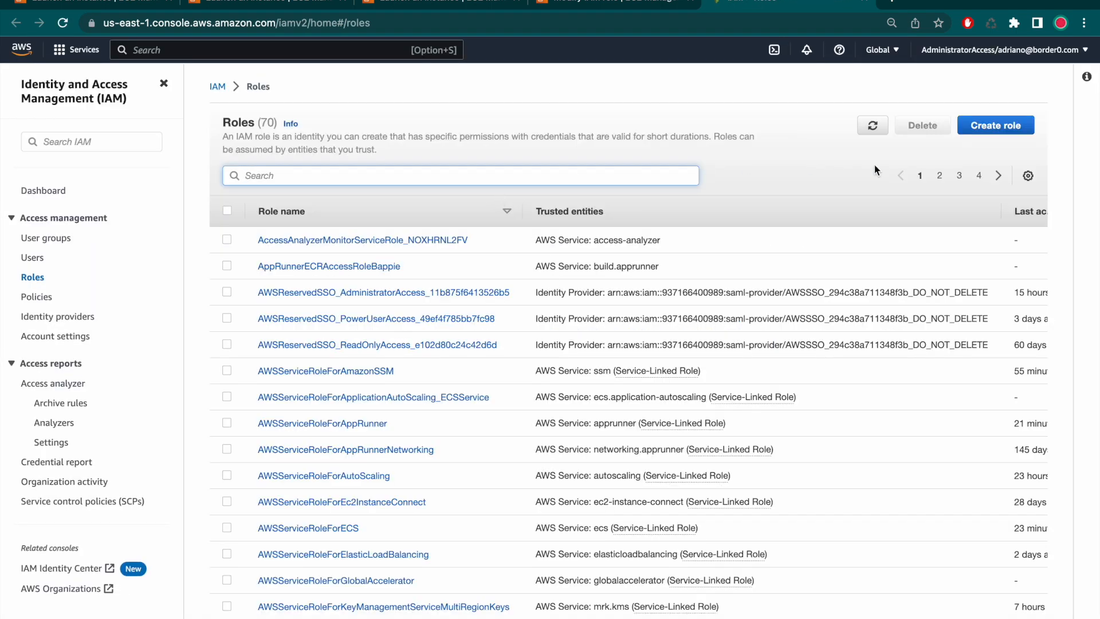
pyautogui.click(977, 138)
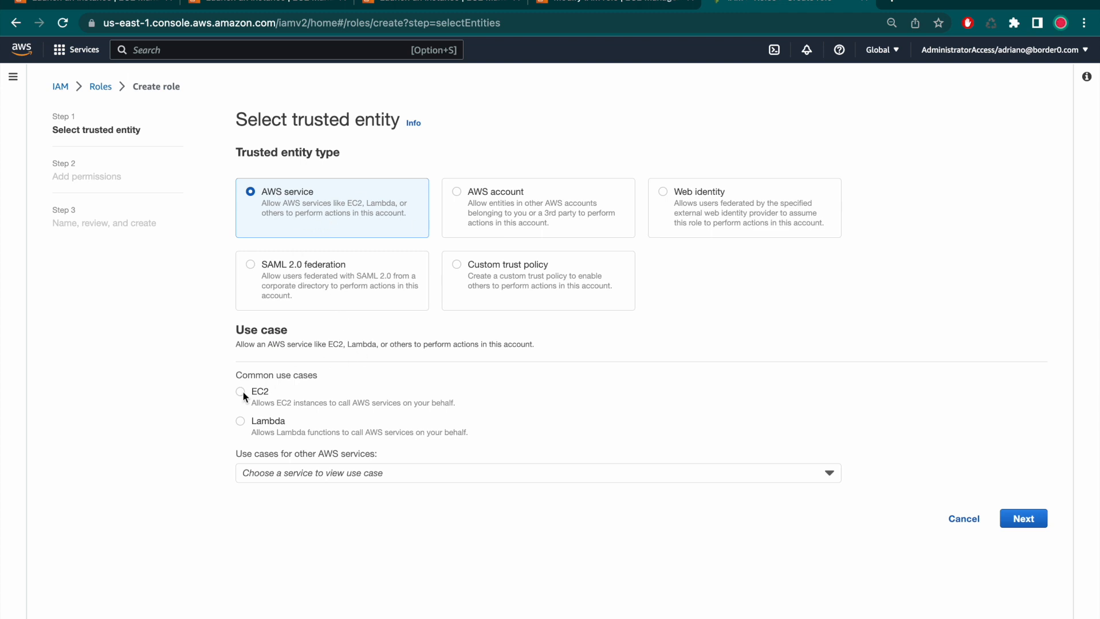
pyautogui.click(1024, 518)
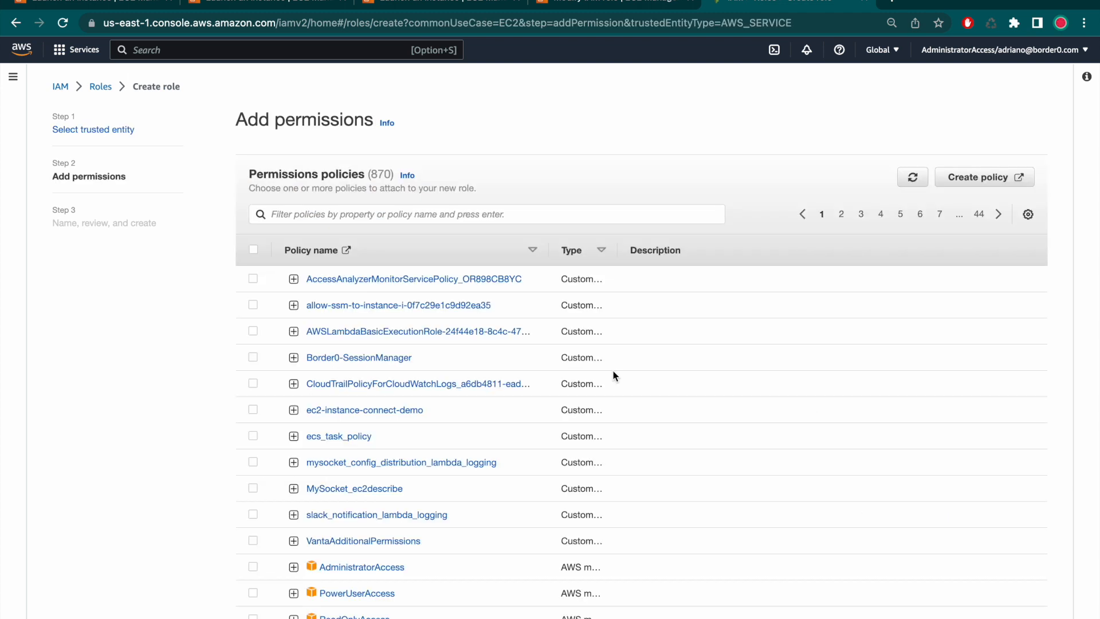
# - Filter the permissions policies by "ssmmanaged" and highlight the name AmazonSSMManagedEC2InstanceDefaultPolicy
pyautogui.click(376, 215)
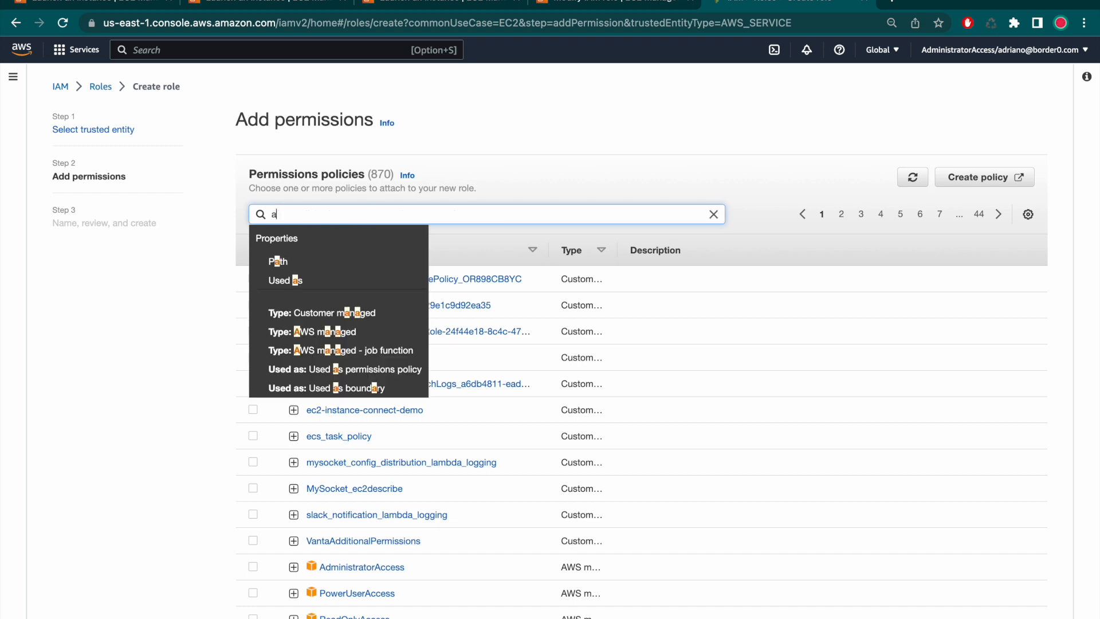
pyautogui.write('ssmmanaged')
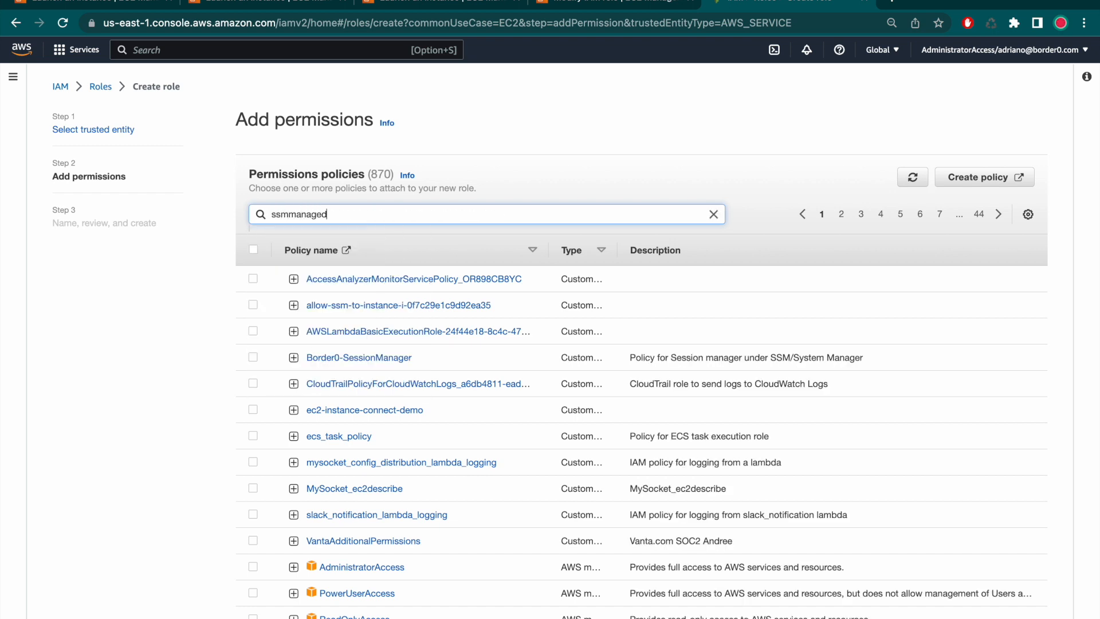
pyautogui.press('Return')
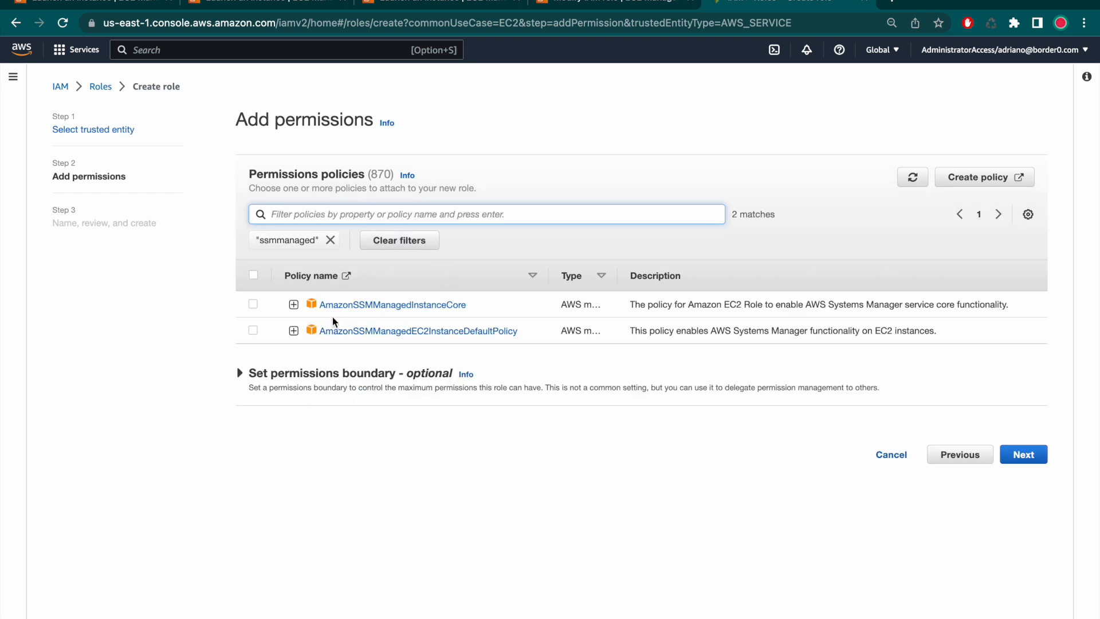
pyautogui.click(522, 337)
pyautogui.moveTo(523, 337); pyautogui.dragTo(316, 334)
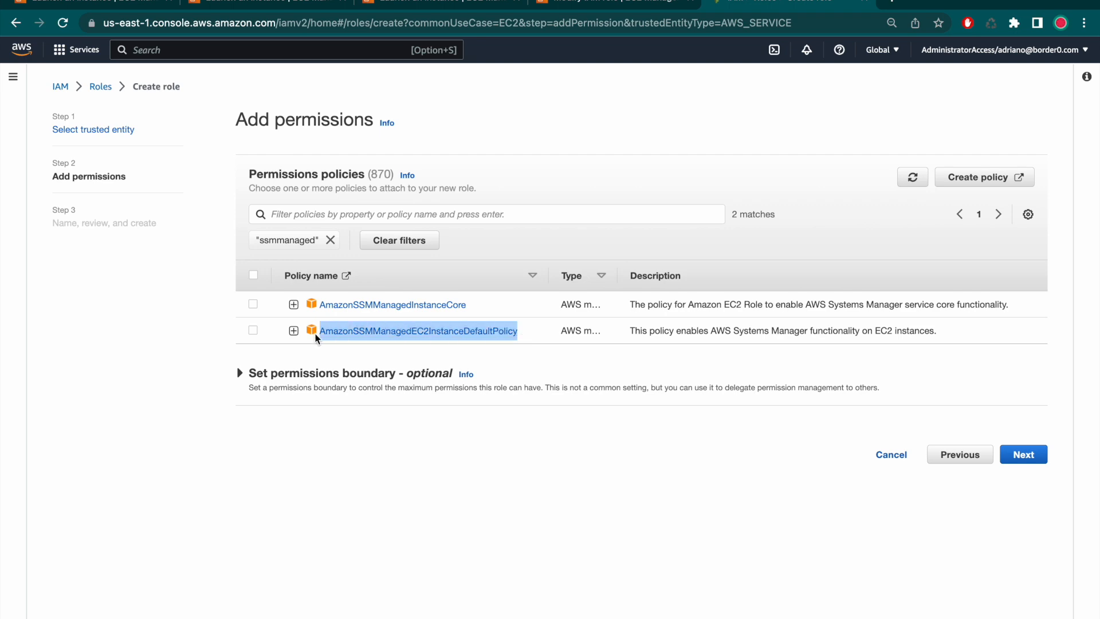
# - Review the JSON definition of AmazonSSMManagedEC2InstanceDefaultPolicy and add the policy to the new role
pyautogui.click(293, 330)
pyautogui.scroll(-10, 397, 456)
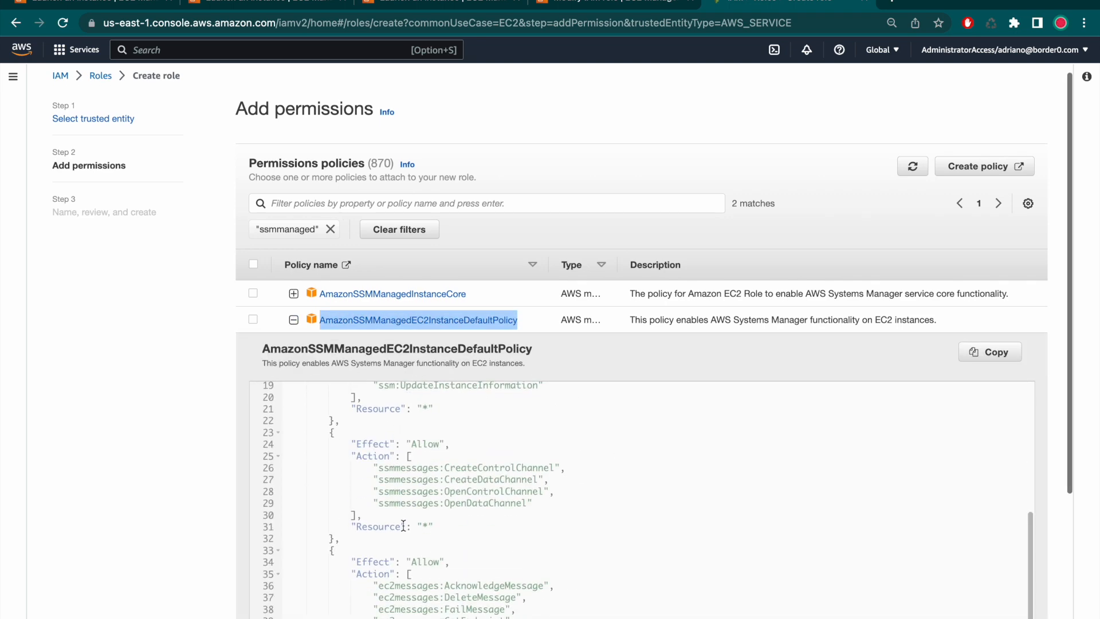
pyautogui.scroll(5, 404, 525)
pyautogui.scroll(3, 403, 525)
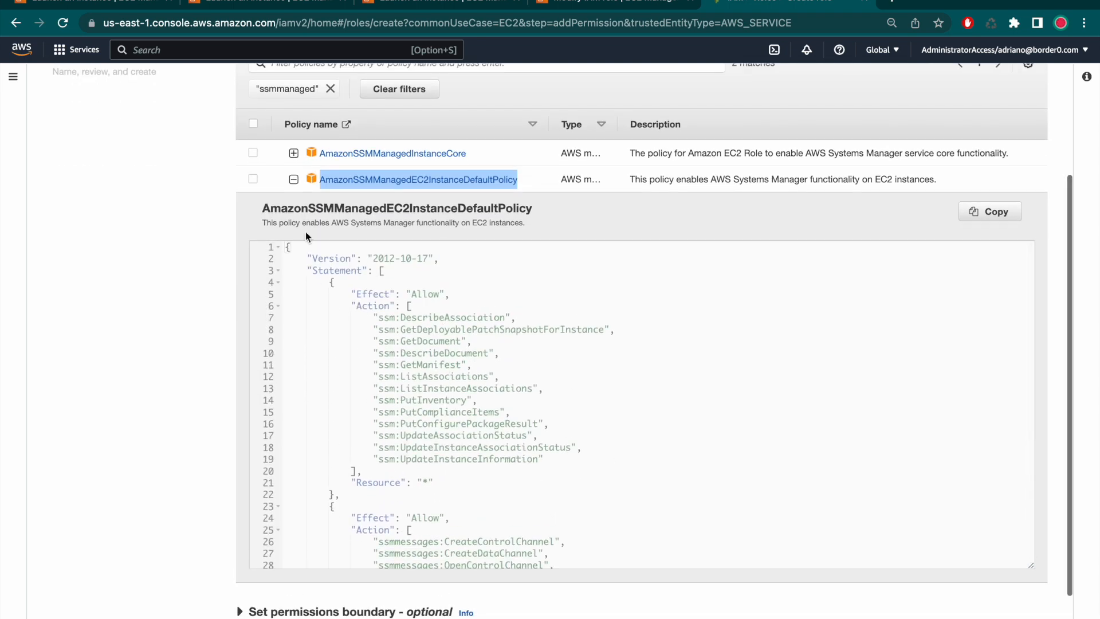
pyautogui.click(253, 179)
pyautogui.scroll(-8, 589, 303)
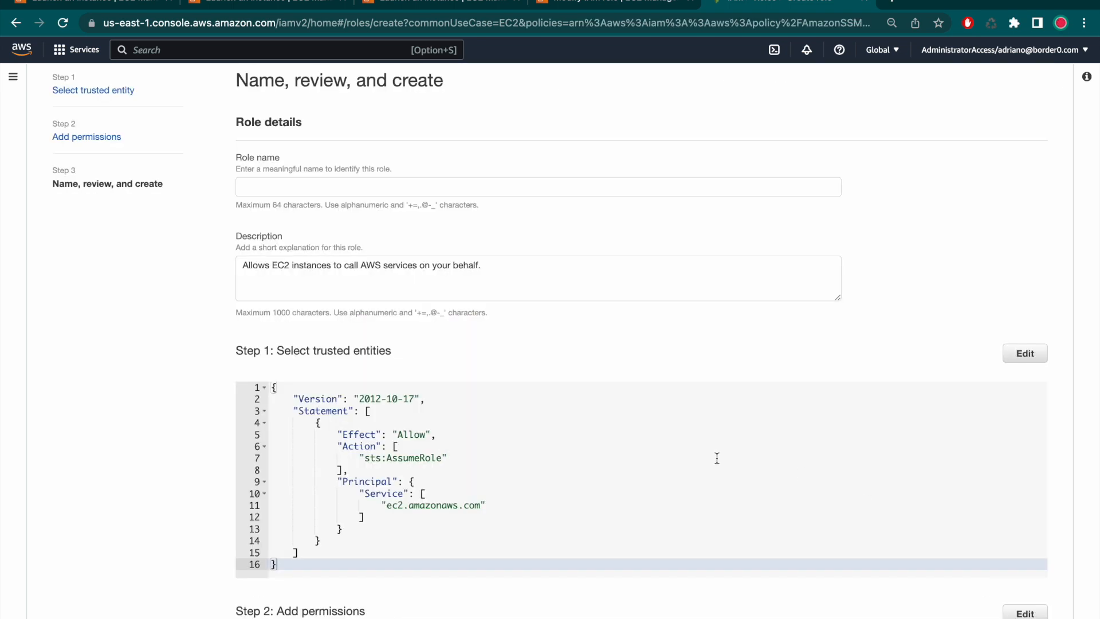
# - Create the role under the name demo-aws-ssm-instance-role, with its description edited to mention SSM
pyautogui.click(328, 190)
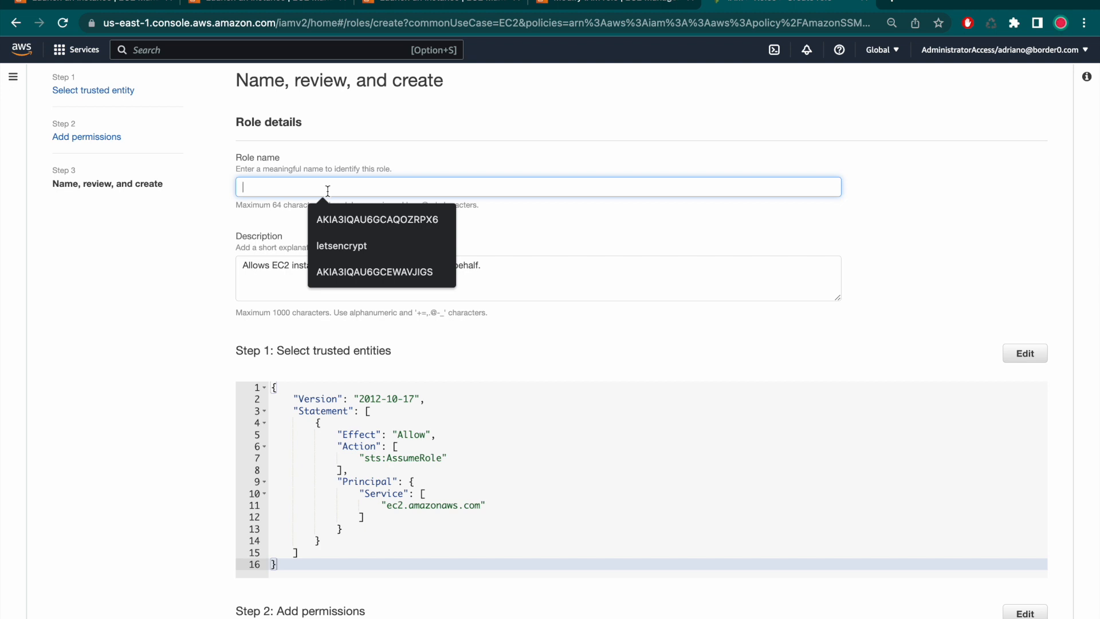
pyautogui.write('demo-aws-ssm-instance-role')
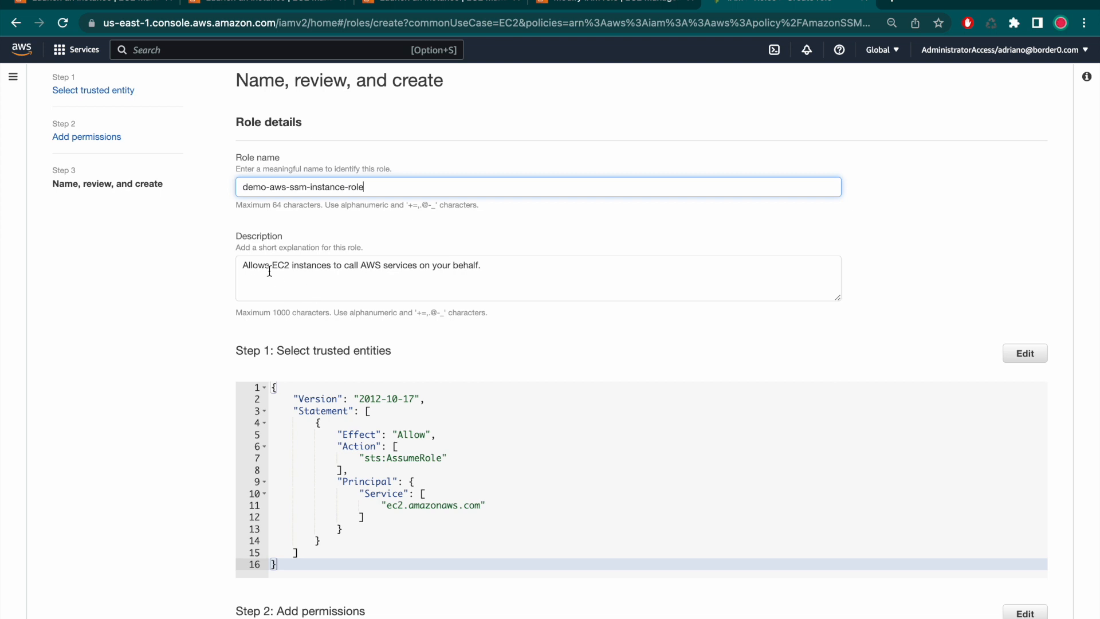
pyautogui.click(384, 267)
pyautogui.write('SSM')
pyautogui.hotkey('shift', 'End')
pyautogui.press('Delete')
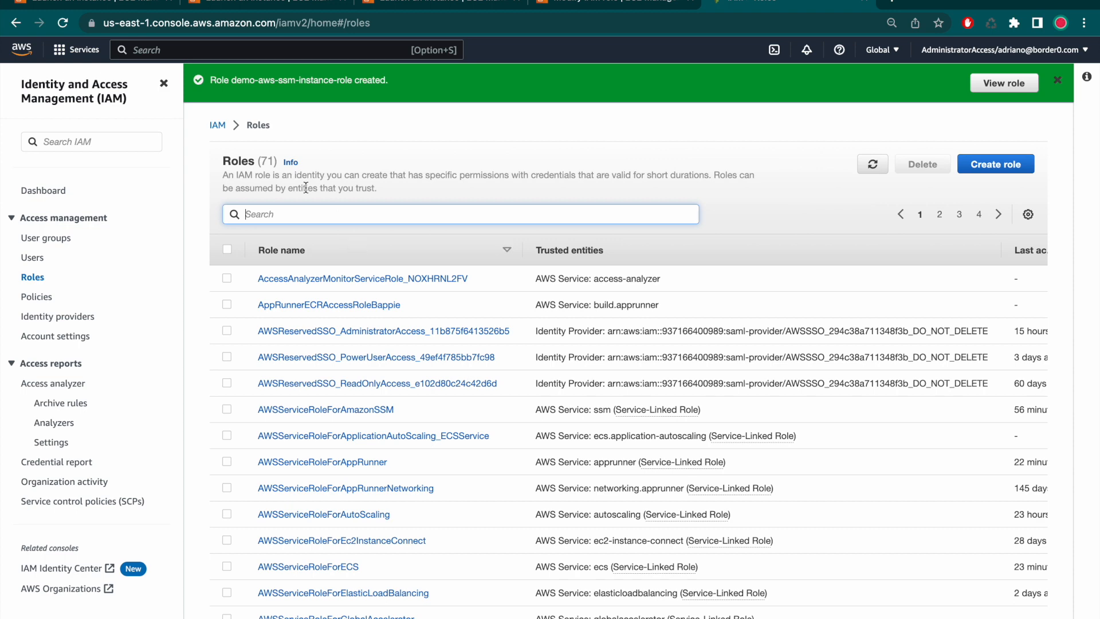
# - Copy the new role's name and attach demo-aws-ssm-instance-role to my-demo-instance as its IAM role
pyautogui.moveTo(231, 79); pyautogui.dragTo(352, 80)
pyautogui.press('super+c')
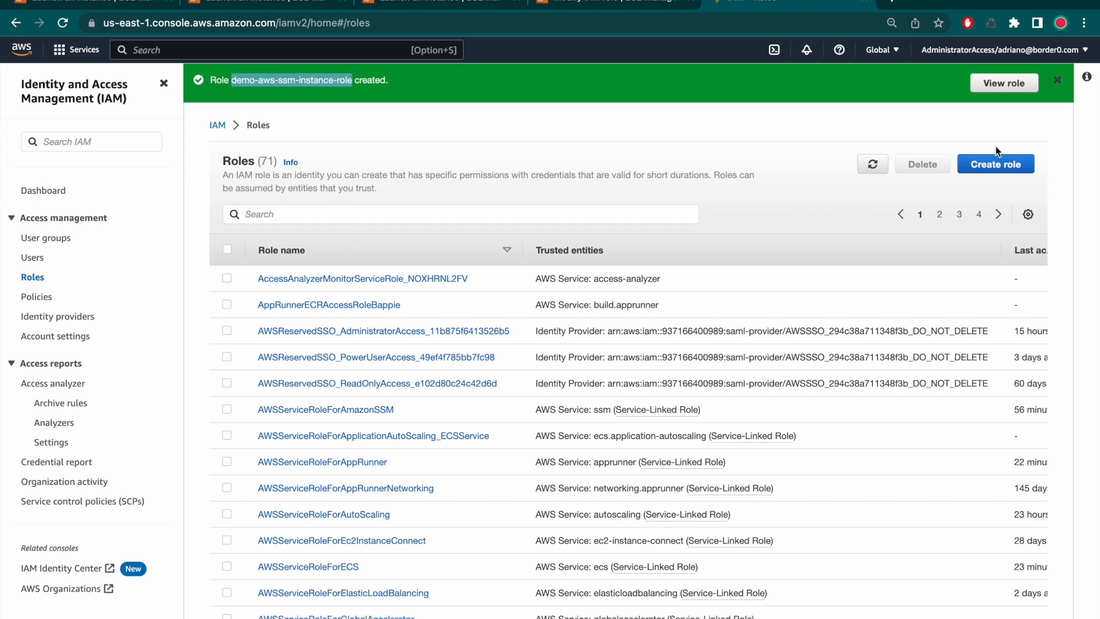
pyautogui.click(864, 1)
pyautogui.click(364, 283)
pyautogui.press('super+v')
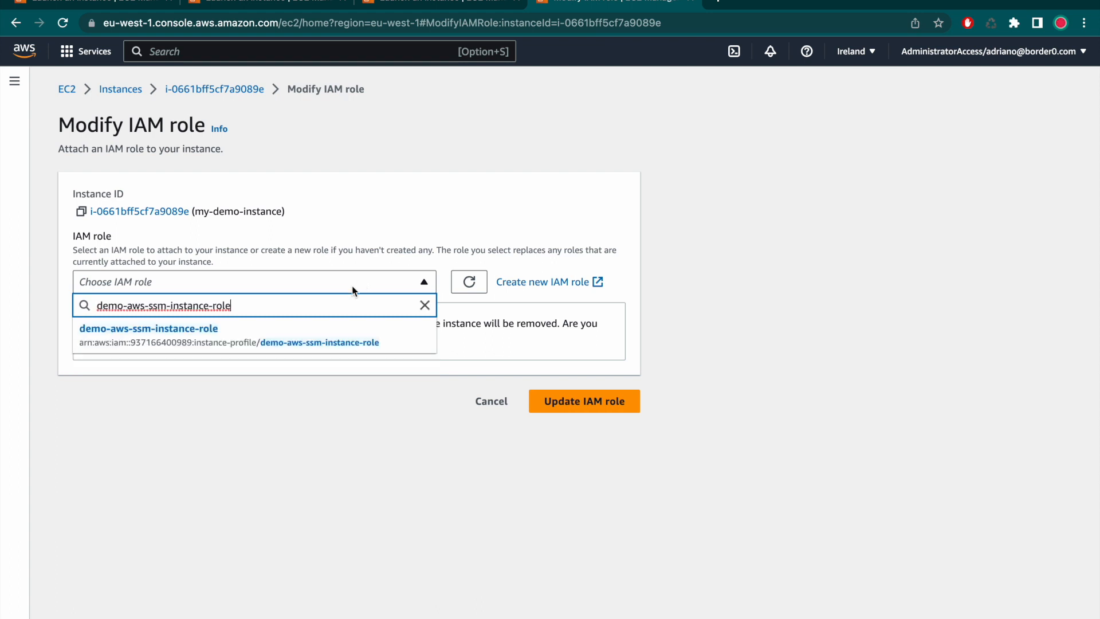
pyautogui.click(303, 335)
pyautogui.click(550, 334)
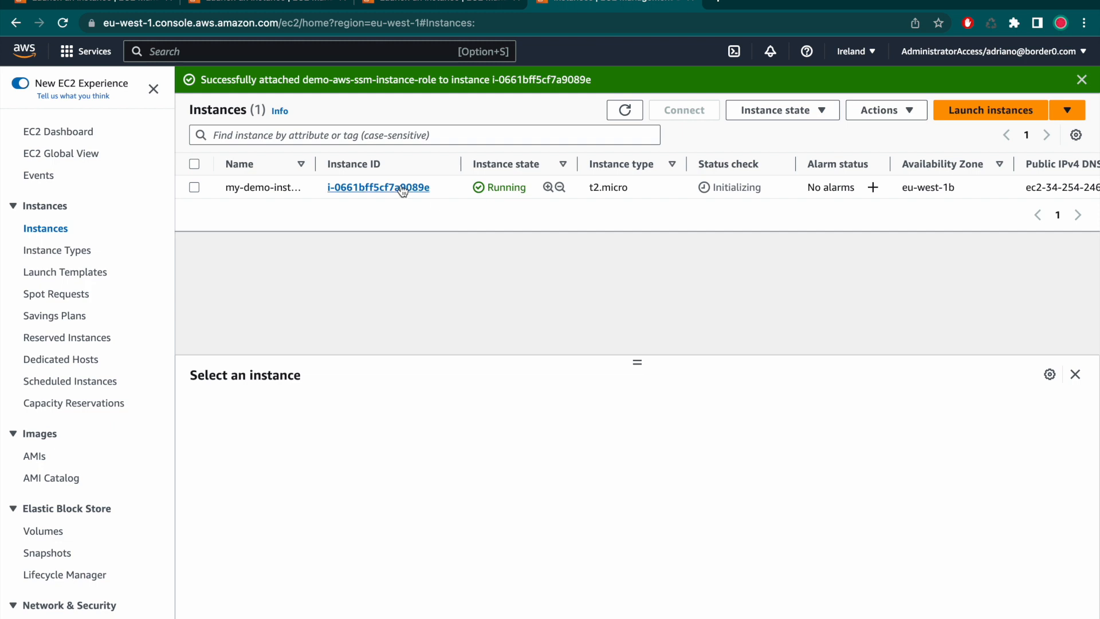
# - Open the Session Manager connection option for my-demo-instance and reload the page to refresh its availability
pyautogui.click(403, 190)
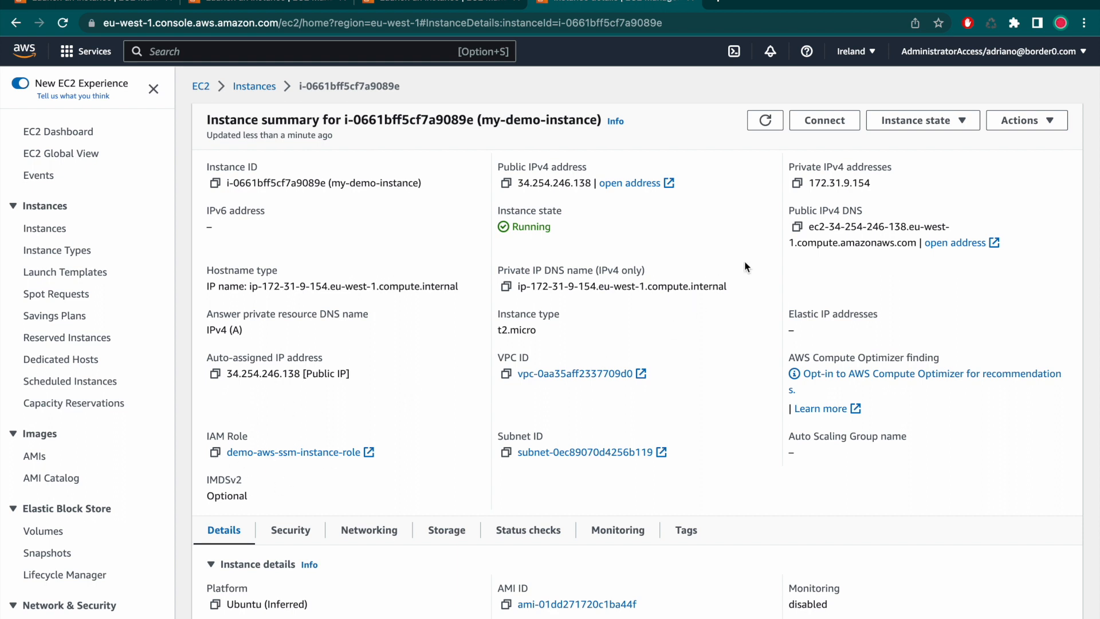
pyautogui.click(825, 125)
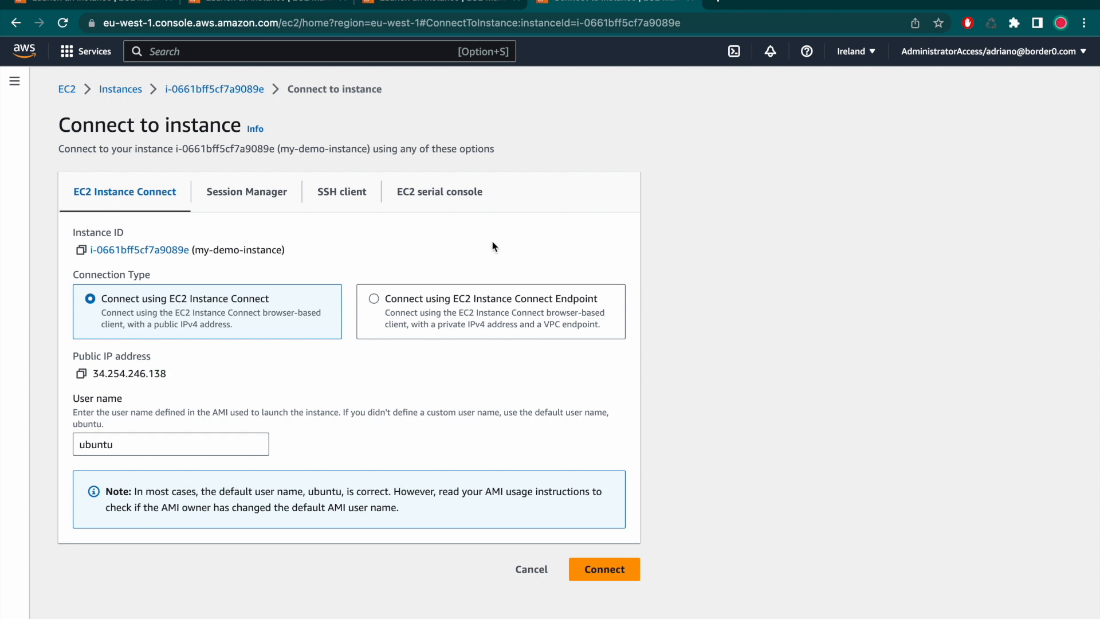
pyautogui.click(245, 197)
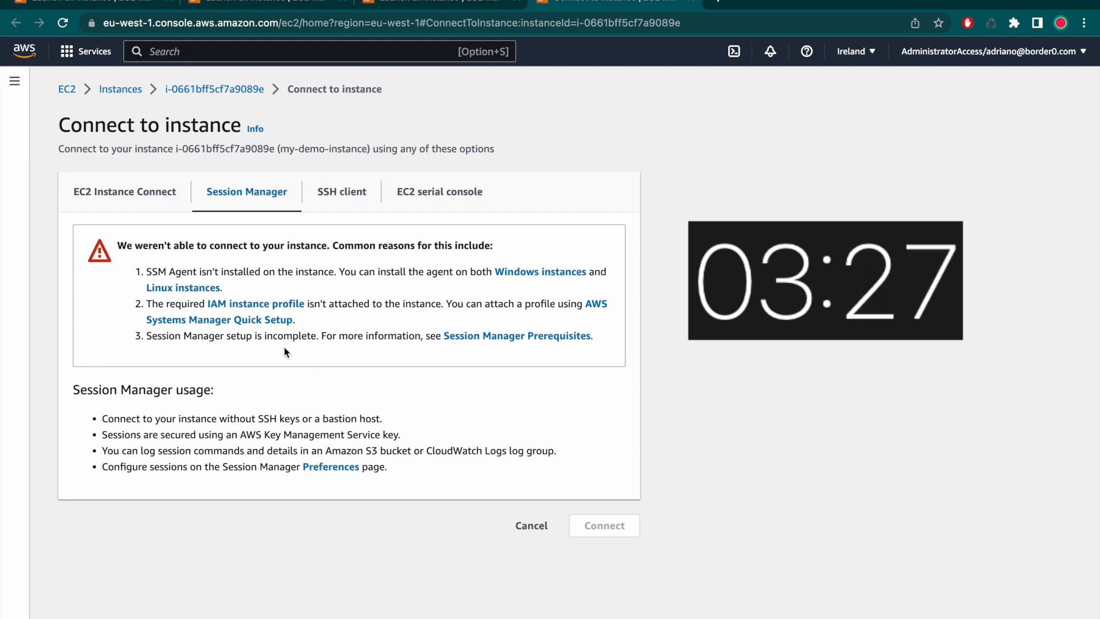
pyautogui.click(63, 22)
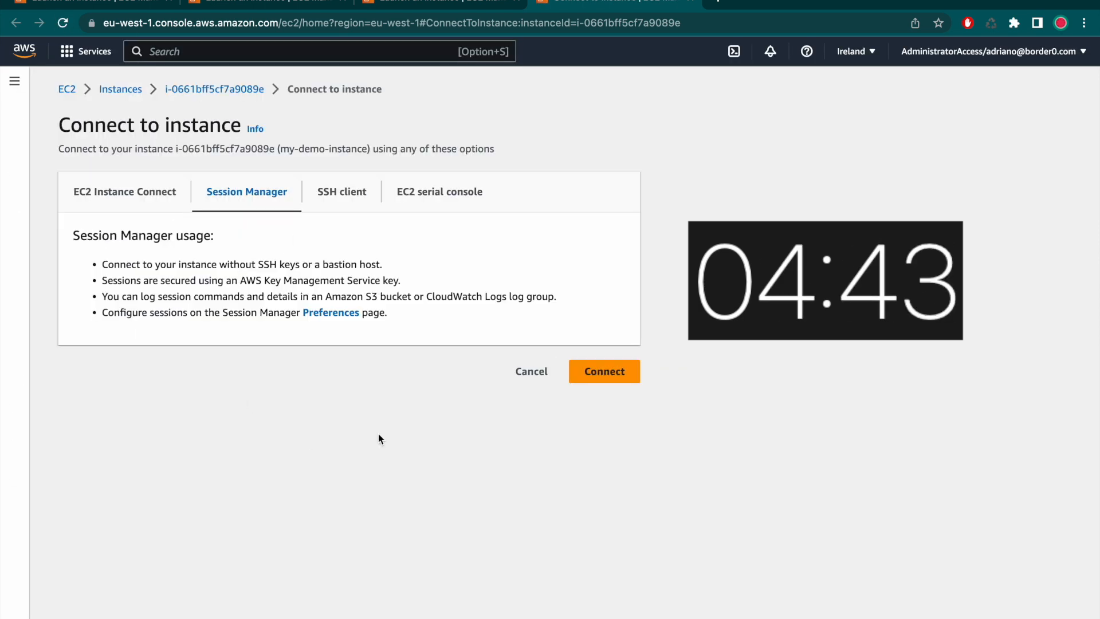
# - Connect to the instance through Session Manager and run the top command in the session
pyautogui.click(618, 377)
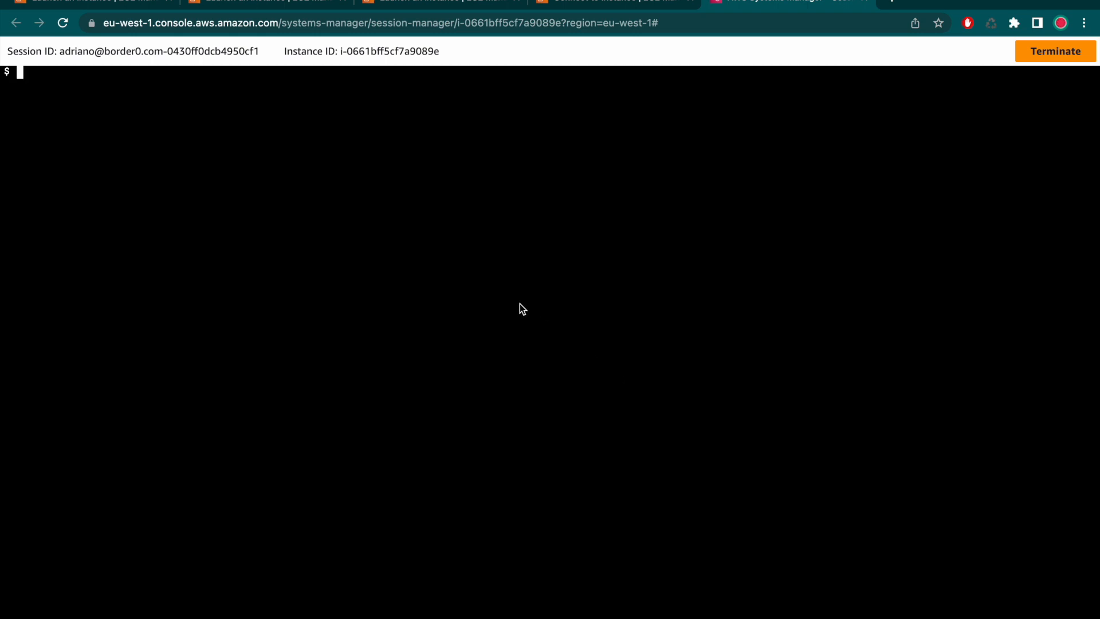
pyautogui.write('top')
pyautogui.press('Return')
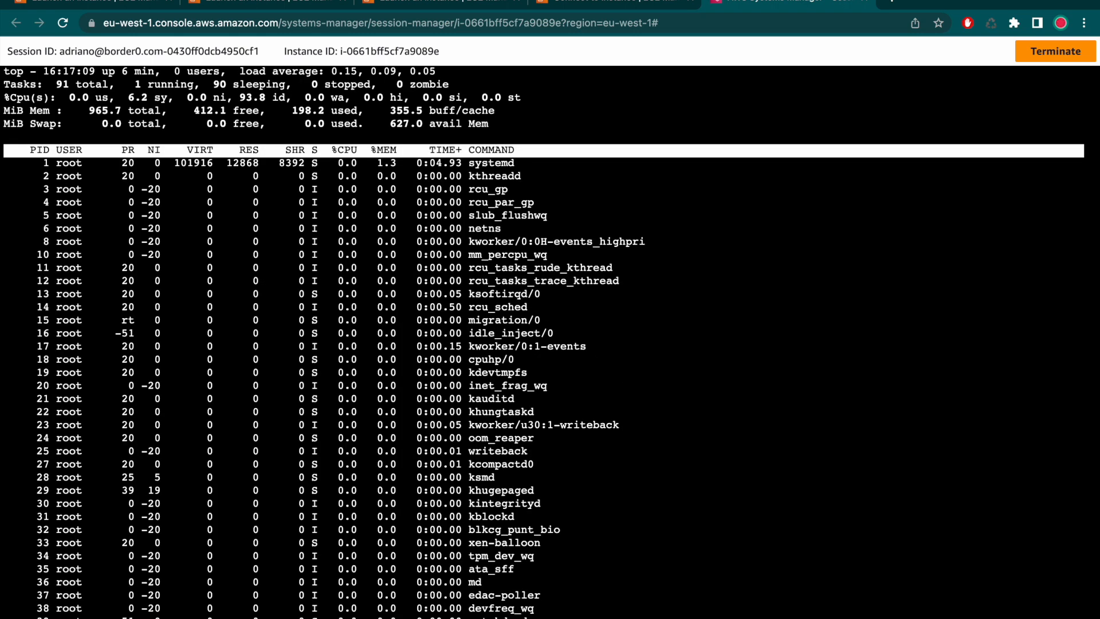